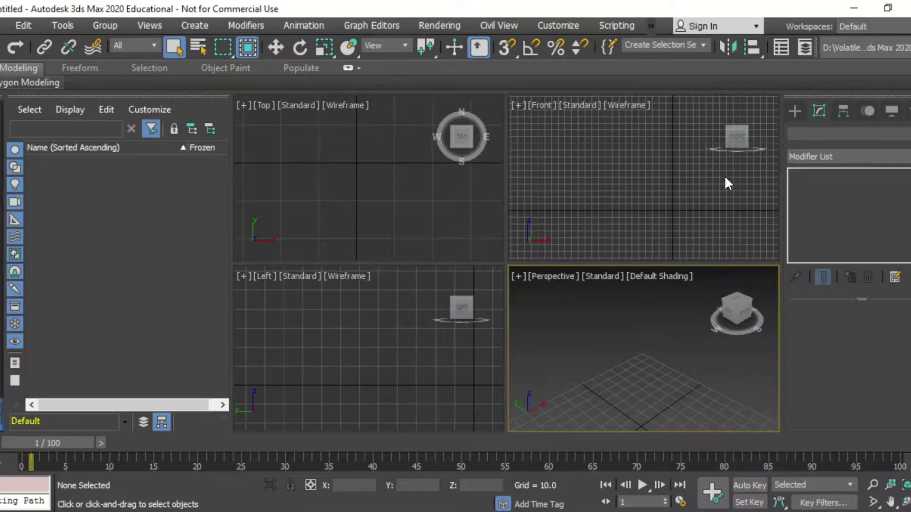
# - Pick the Plane tool from Standard Primitives in the Create panel
pyautogui.click(794, 111)
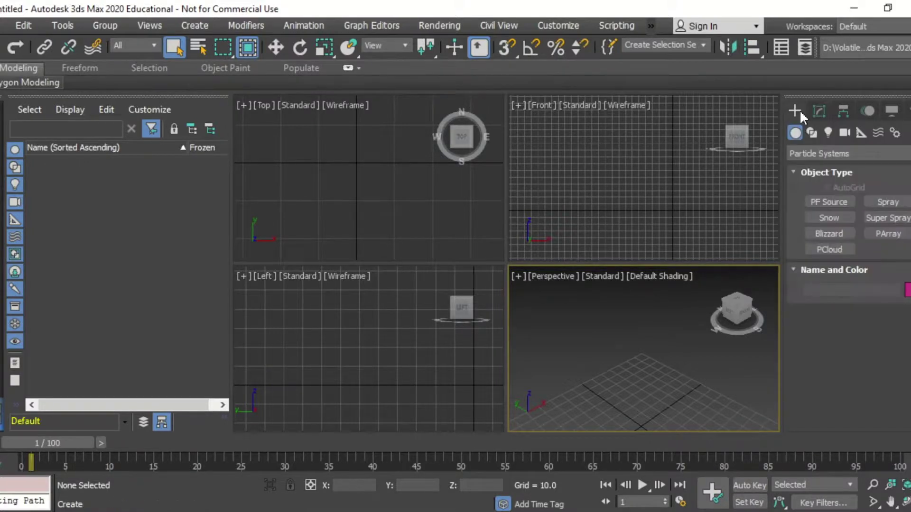
pyautogui.click(818, 153)
pyautogui.click(820, 168)
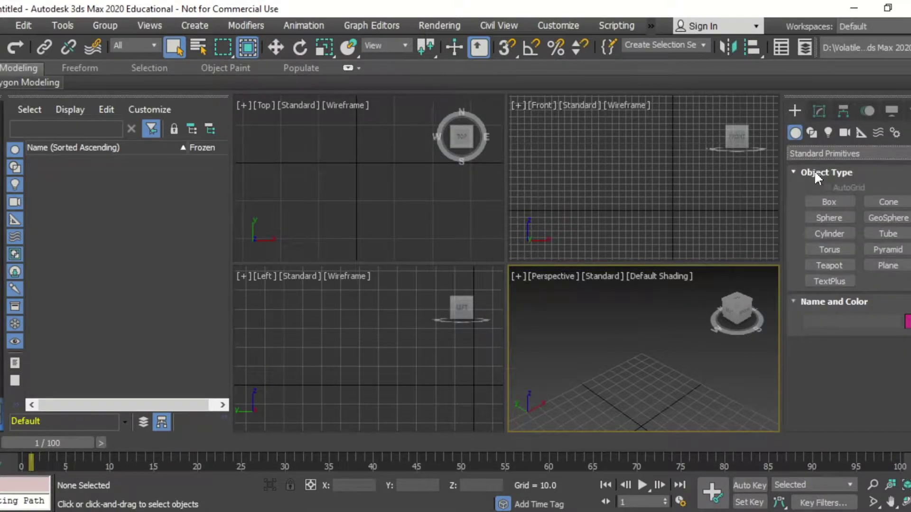
pyautogui.click(885, 267)
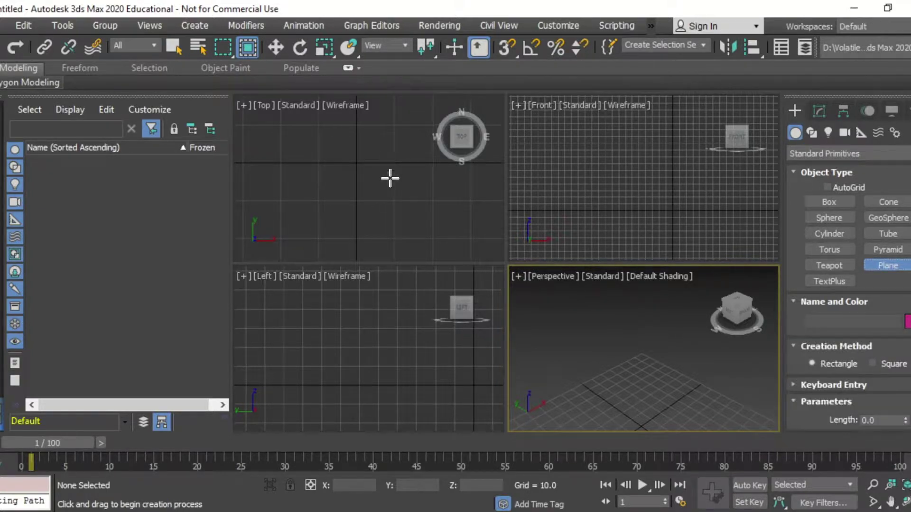
# - Drag out Plane001 in the Top viewport at about 136 by 147 units
pyautogui.moveTo(322, 130); pyautogui.dragTo(461, 259)
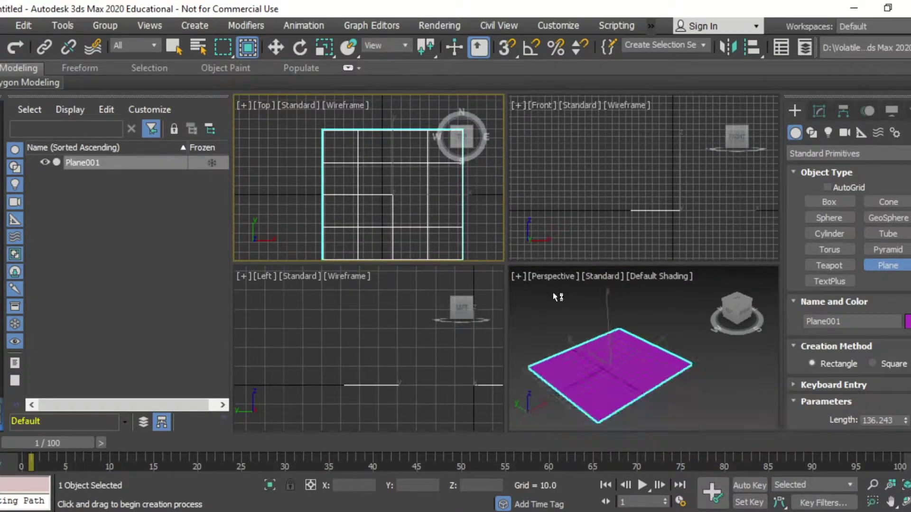
pyautogui.scroll(-5, 551, 290)
pyautogui.scroll(5, 568, 322)
pyautogui.scroll(-3, 849, 308)
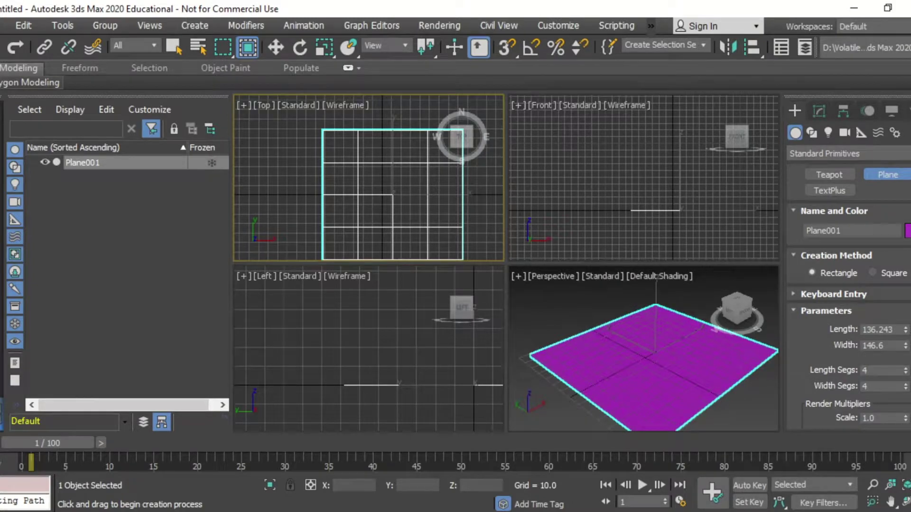
# - Set the plane's Length Segs and Width Segs to 50 each
pyautogui.click(868, 370)
pyautogui.write('50')
pyautogui.press('Return')
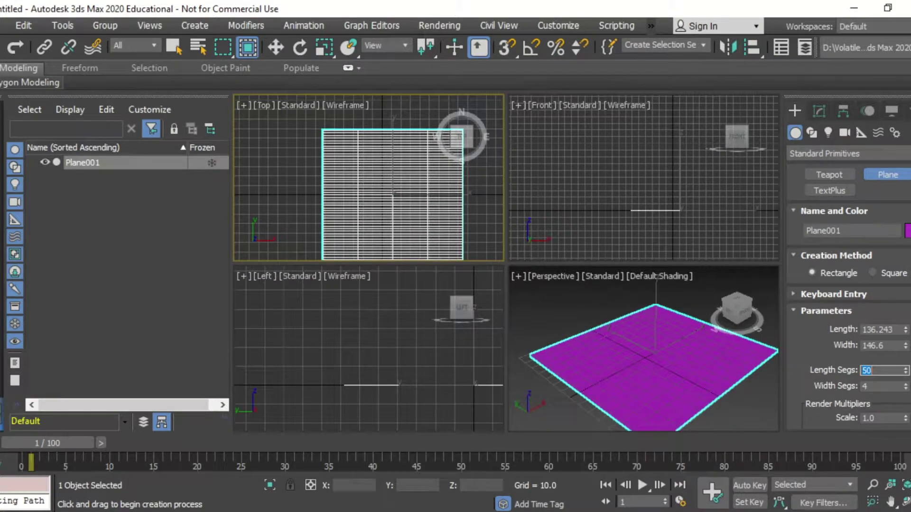
pyautogui.doubleClick(878, 384)
pyautogui.write('50')
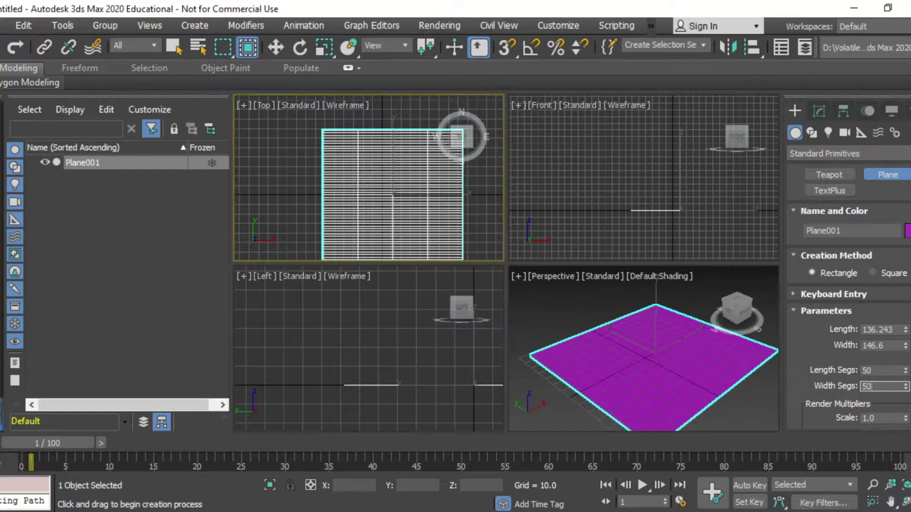
pyautogui.press('Return')
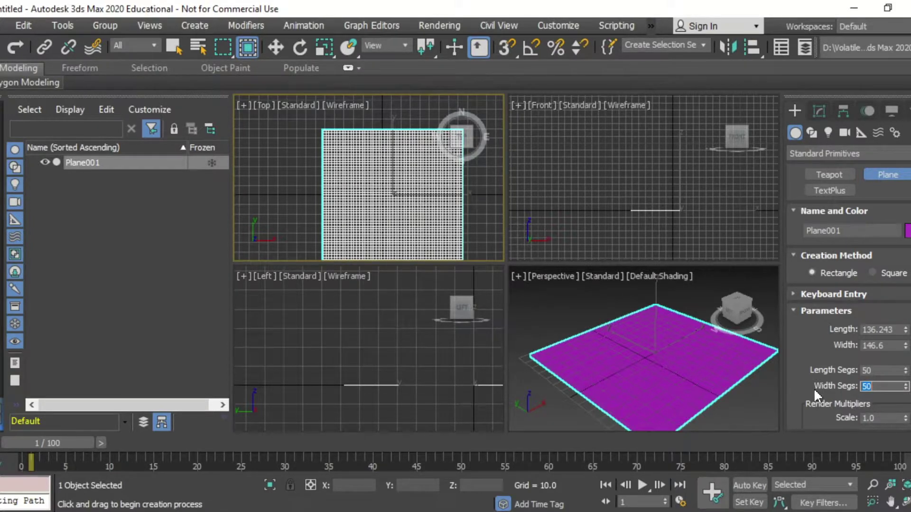
# - Add a Noise modifier to Plane001 from the Modifier List
pyautogui.click(820, 110)
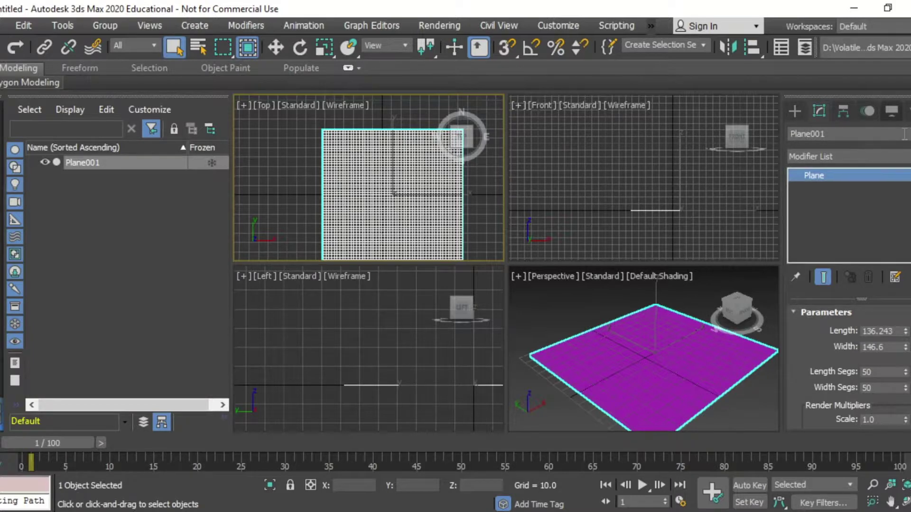
pyautogui.click(903, 157)
pyautogui.scroll(-15, 849, 95)
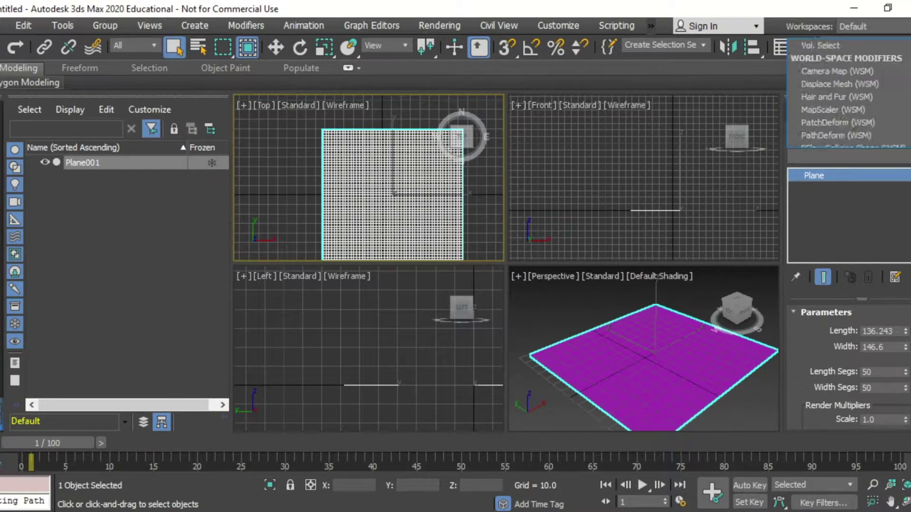
pyautogui.scroll(-5, 861, 96)
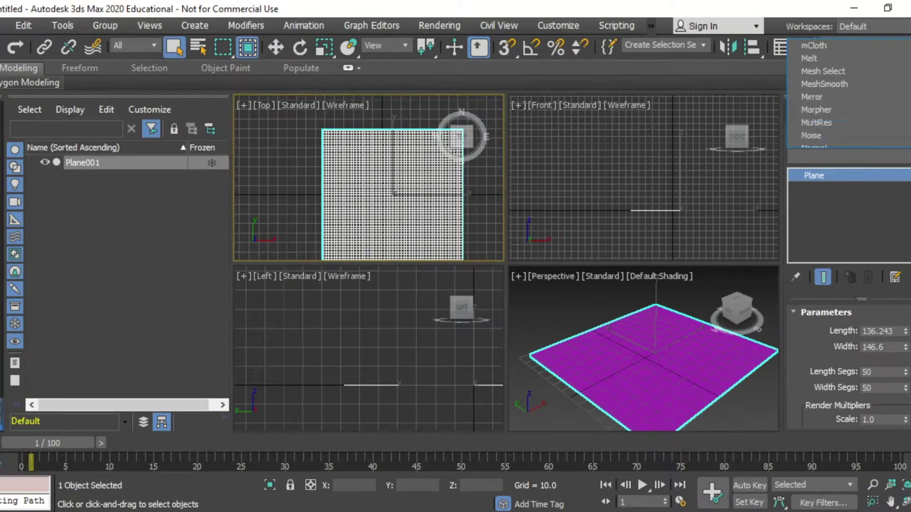
pyautogui.click(860, 96)
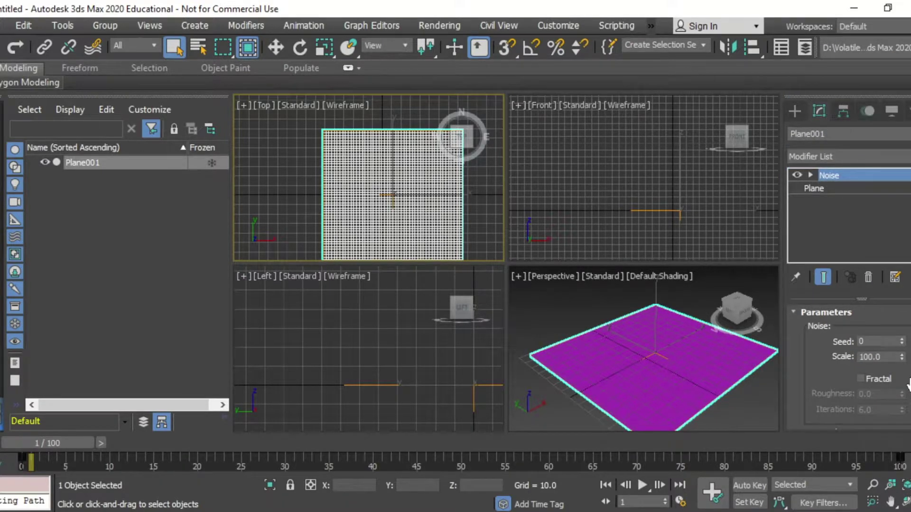
# - Set the Noise Strength Z to 0.58
pyautogui.scroll(-5, 849, 370)
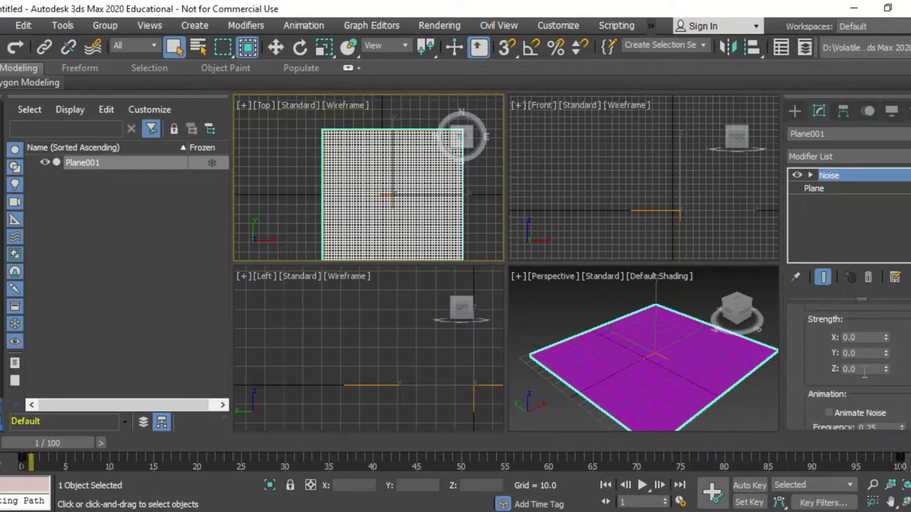
pyautogui.moveTo(864, 372); pyautogui.dragTo(825, 369)
pyautogui.write('0.58')
pyautogui.press('Return')
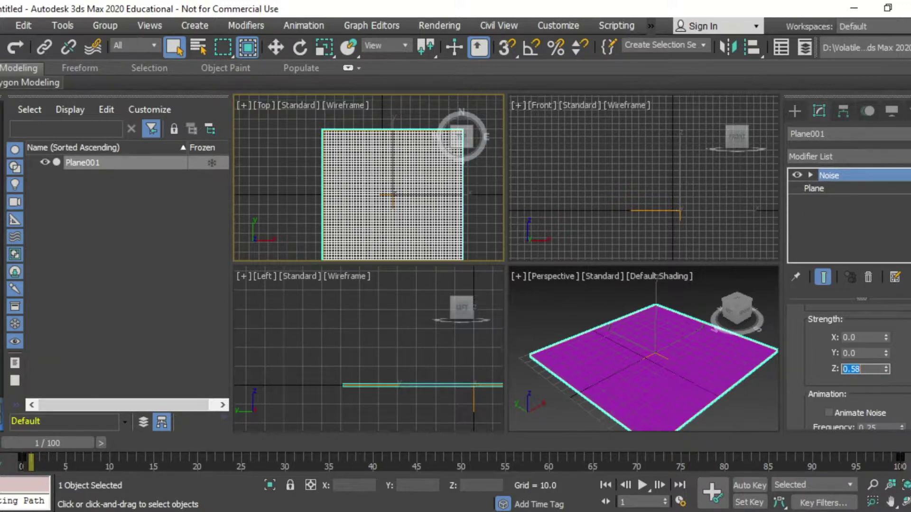
pyautogui.scroll(5, 849, 360)
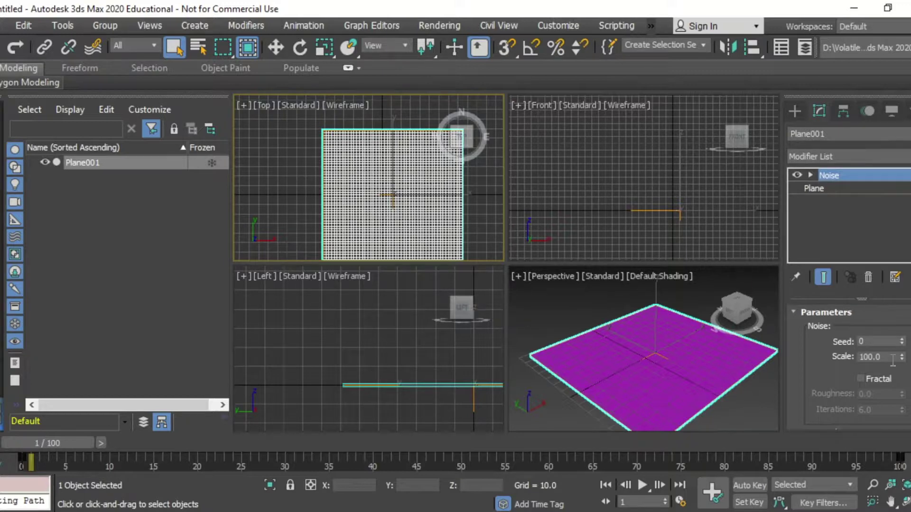
# - Set the Noise Scale to 20 and frame the plane in the Perspective view
pyautogui.doubleClick(875, 357)
pyautogui.write('20')
pyautogui.press('Return')
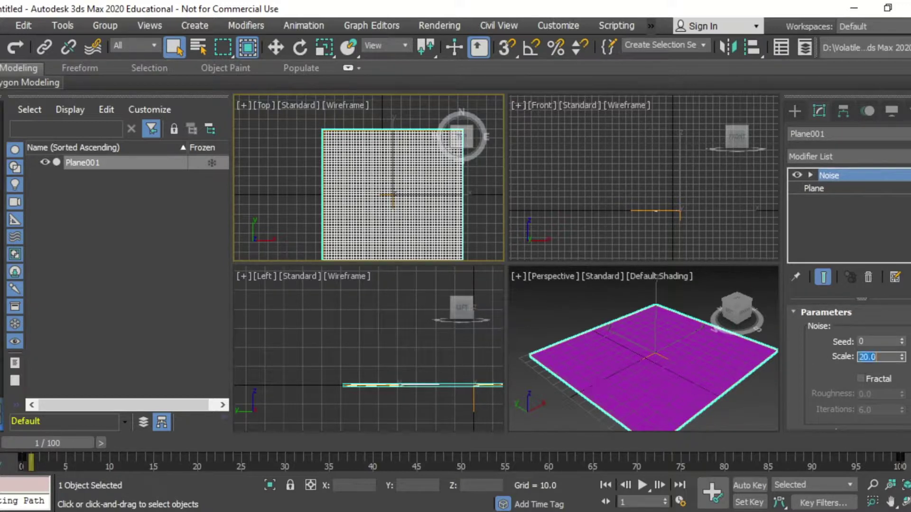
pyautogui.scroll(6, 658, 396)
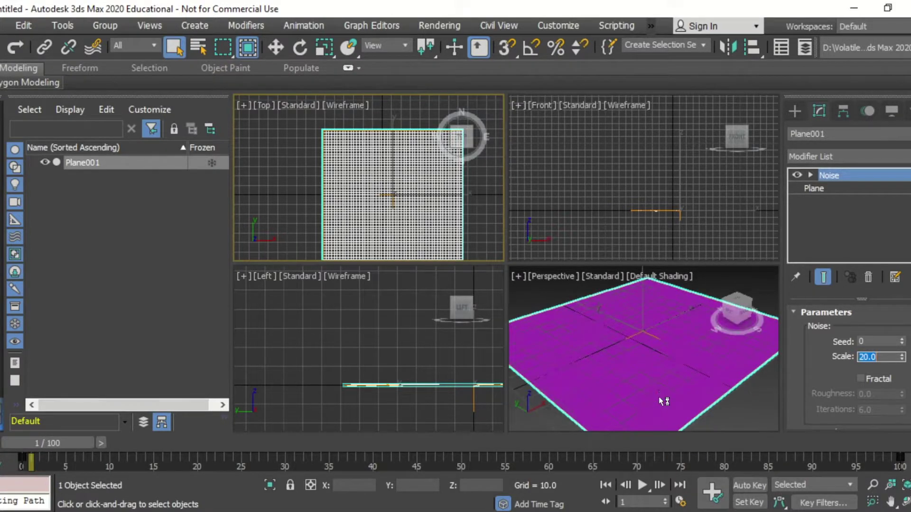
pyautogui.press('z')
pyautogui.scroll(-3, 888, 393)
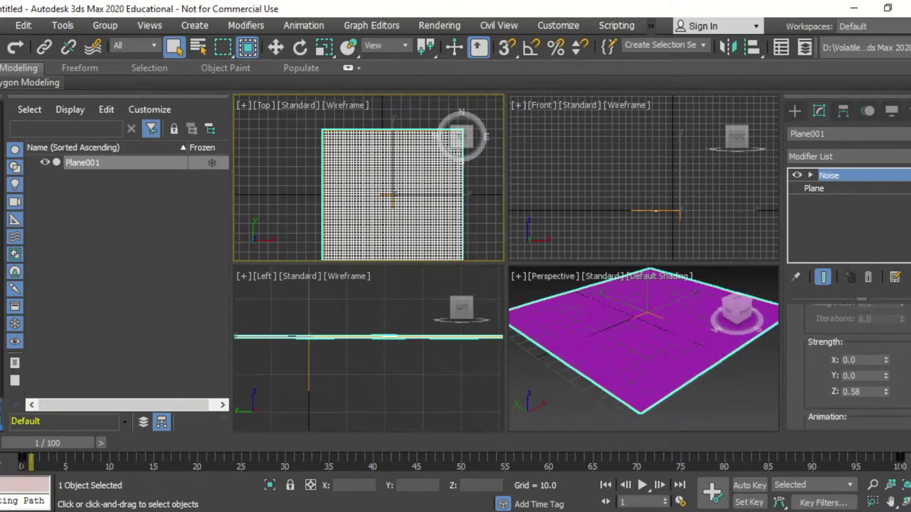
# - Raise Noise Strength Z to about 8.6, orbiting the Perspective view to check the bumps
pyautogui.moveTo(886, 393); pyautogui.dragTo(883, 326)
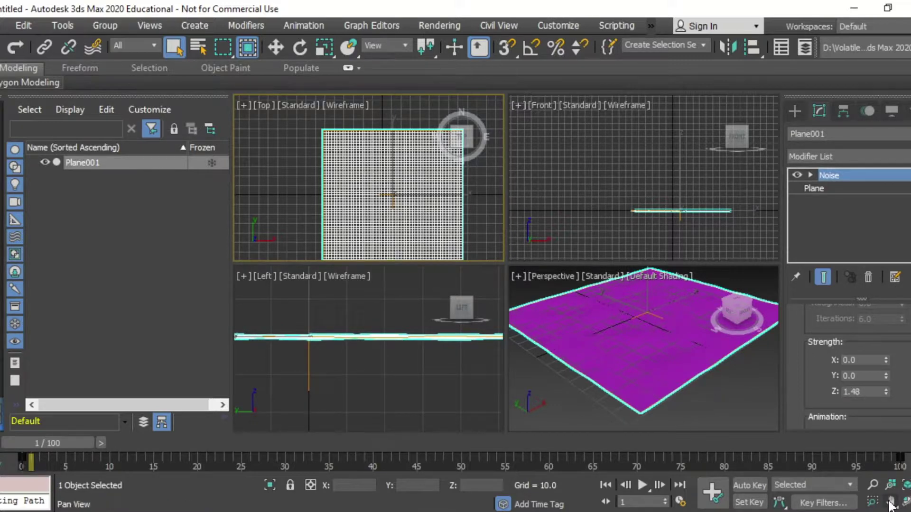
pyautogui.click(905, 503)
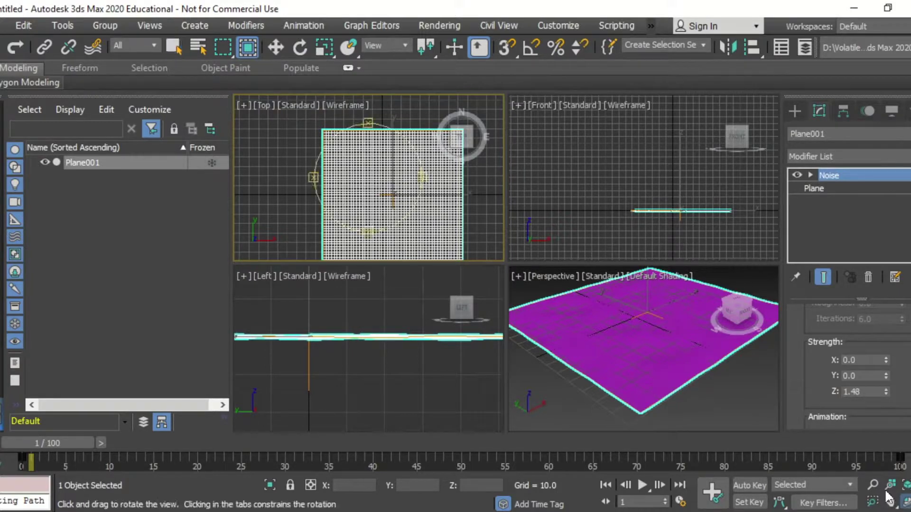
pyautogui.moveTo(616, 375); pyautogui.dragTo(661, 380)
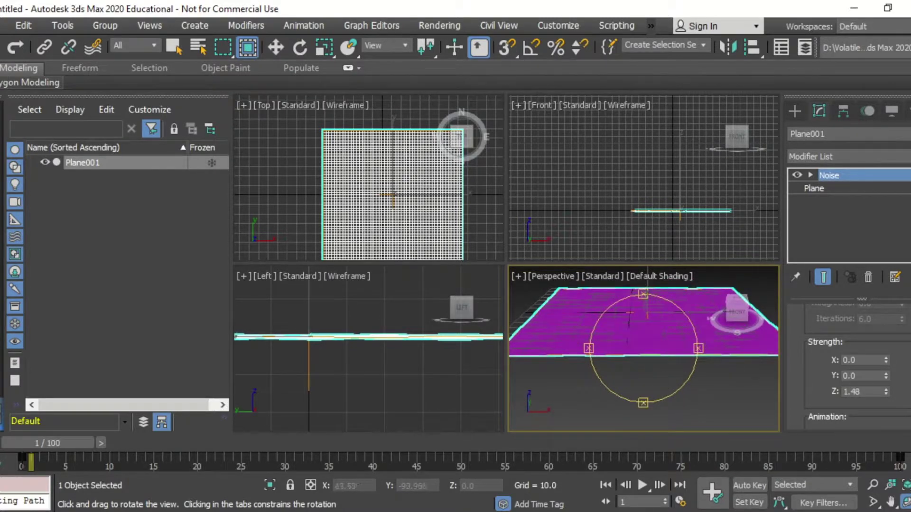
pyautogui.moveTo(886, 393)
pyautogui.mouseDown()
pyautogui.moveTo(848, 95)
pyautogui.moveTo(886, 392)
pyautogui.moveTo(868, 312)
pyautogui.moveTo(876, 386)
pyautogui.mouseUp()
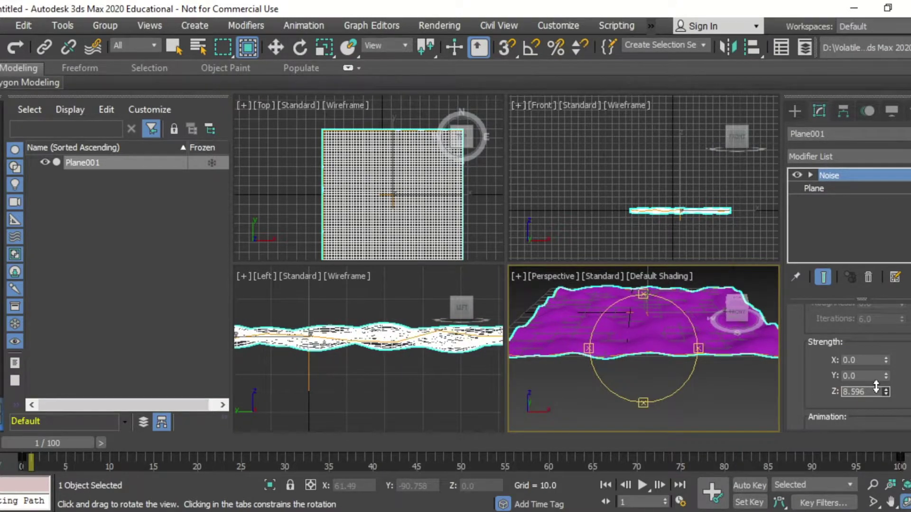
pyautogui.moveTo(606, 398); pyautogui.dragTo(612, 409)
pyautogui.hotkey('ctrl', 'p')
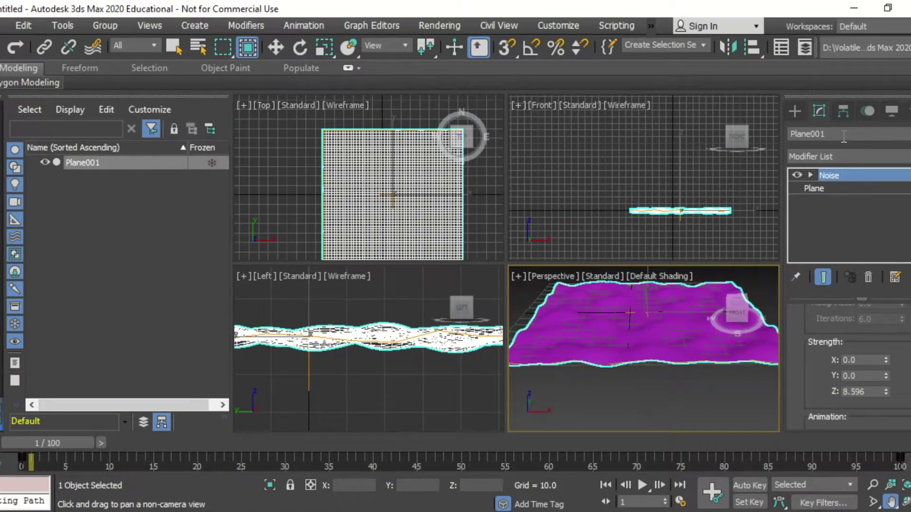
# - Choose the Snow emitter from the Particle Systems category
pyautogui.click(794, 111)
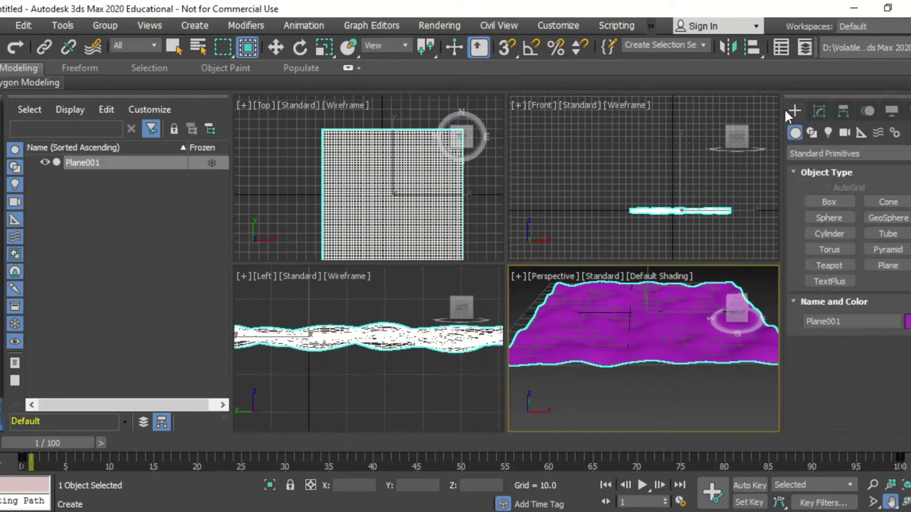
pyautogui.click(831, 155)
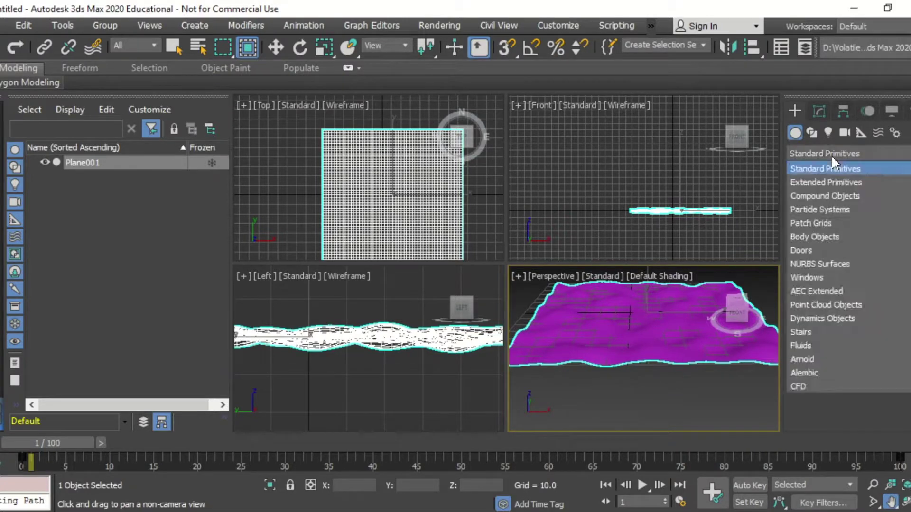
pyautogui.click(837, 212)
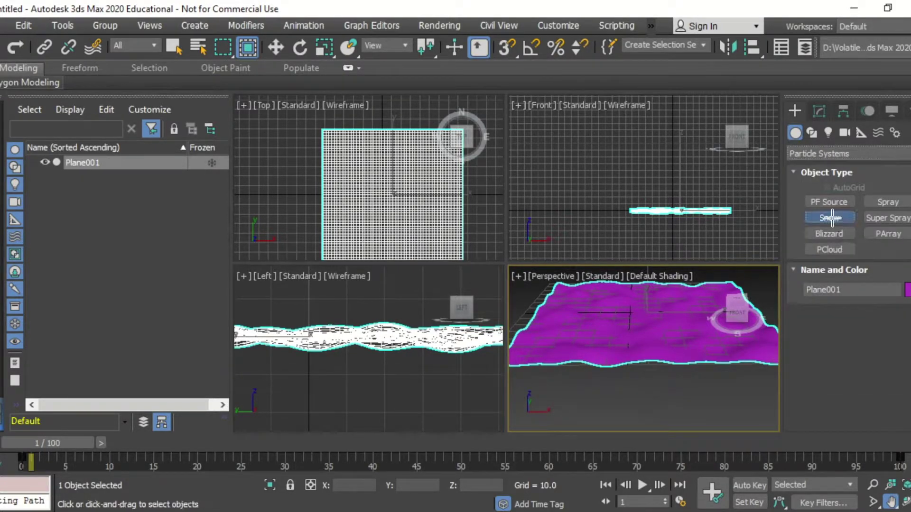
pyautogui.click(831, 219)
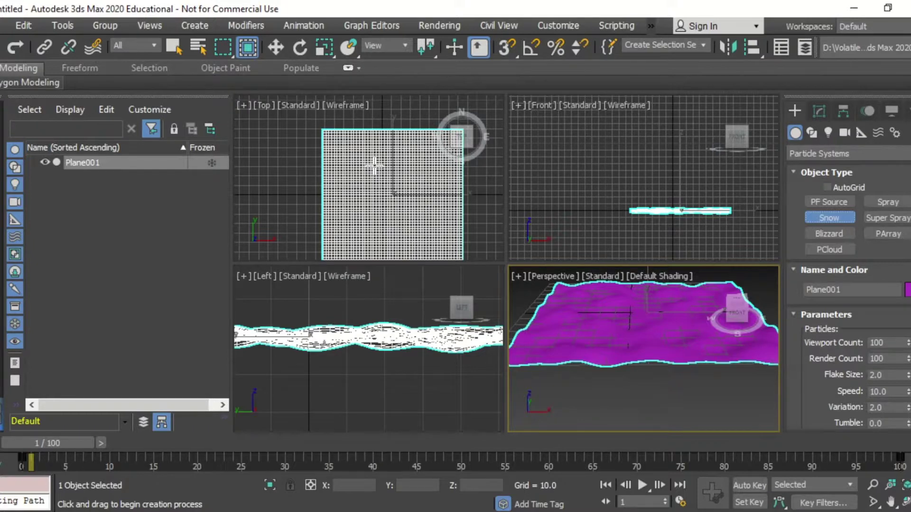
# - Draw Snow001 over the plane in the Top view, then end creation and activate the Front view
pyautogui.scroll(-4, 320, 139)
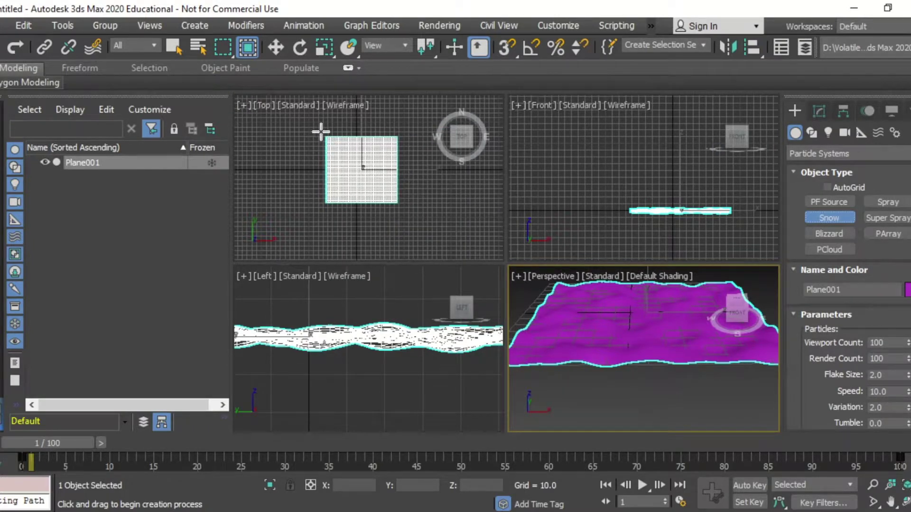
pyautogui.moveTo(326, 135); pyautogui.dragTo(402, 206)
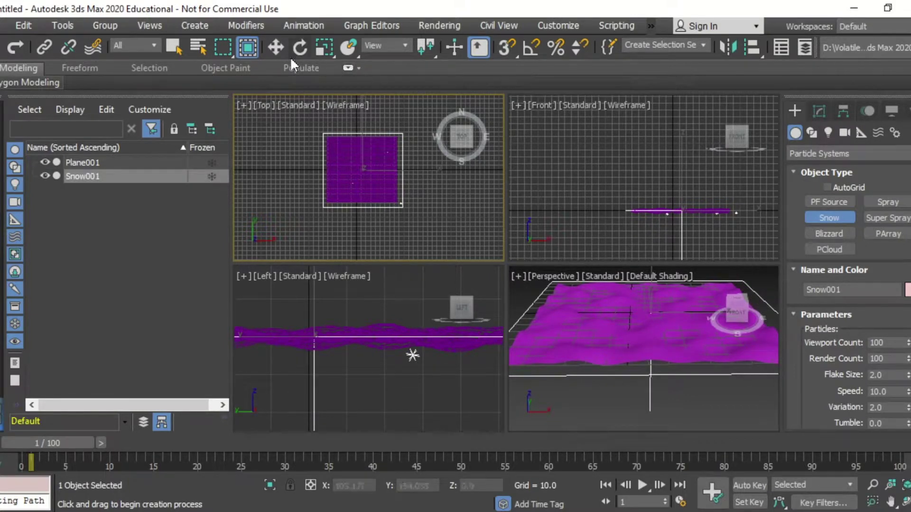
pyautogui.click(179, 46)
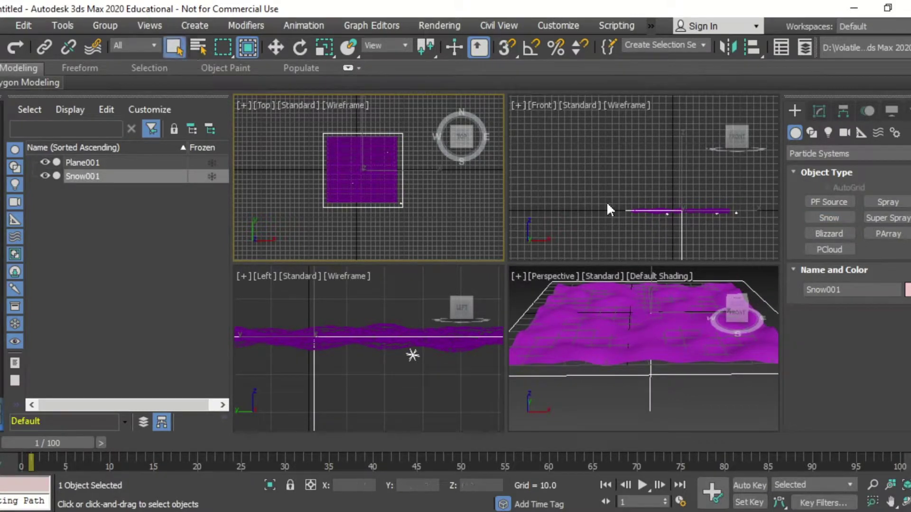
pyautogui.rightClick(679, 238)
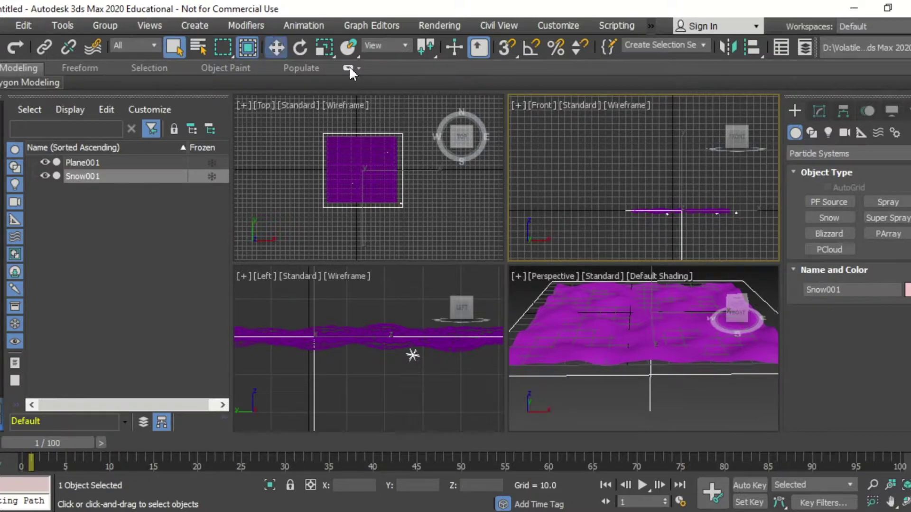
# - Move Snow001 high above the plane in the Front view, preview the snowfall, and show its parameters
pyautogui.press('w')
pyautogui.moveTo(682, 210); pyautogui.dragTo(685, 127)
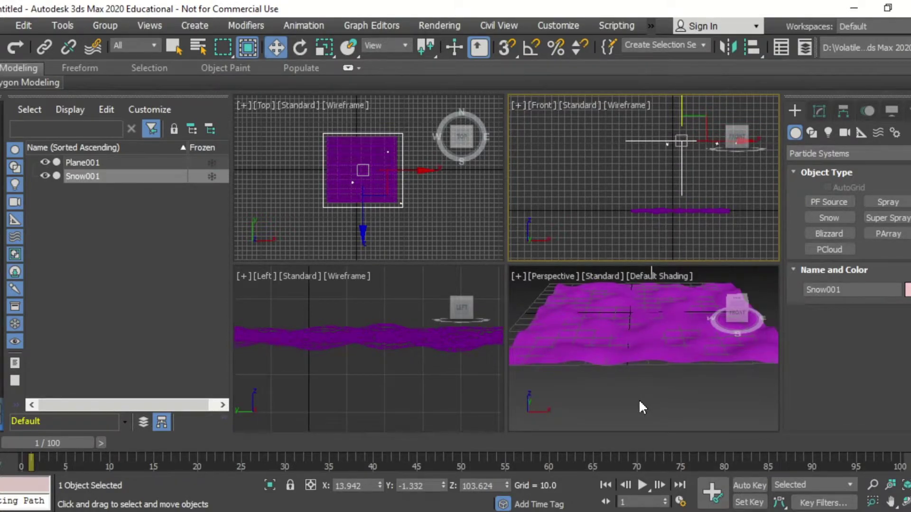
pyautogui.moveTo(40, 440); pyautogui.dragTo(768, 443)
pyautogui.moveTo(691, 443); pyautogui.dragTo(41, 442)
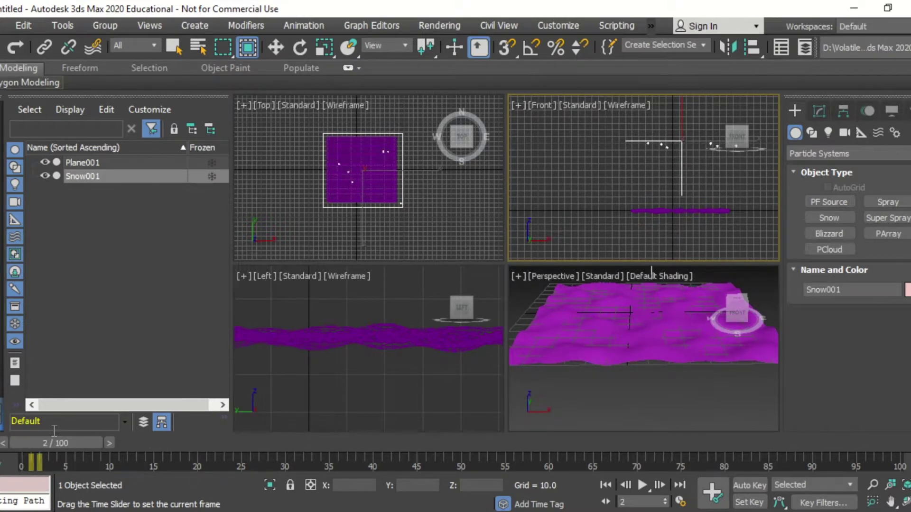
pyautogui.click(816, 109)
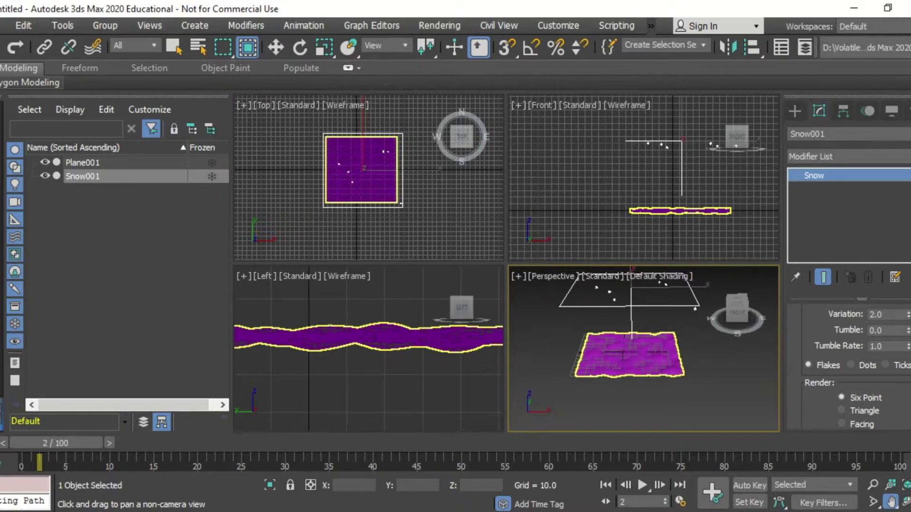
# - Set Snow001's Viewport Count to 250 and Render Count to 250
pyautogui.scroll(-3, 854, 370)
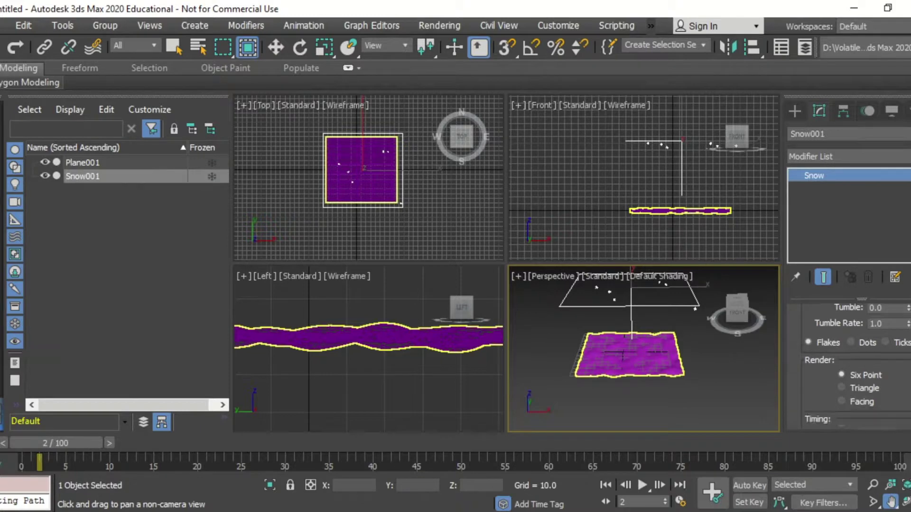
pyautogui.scroll(6, 854, 369)
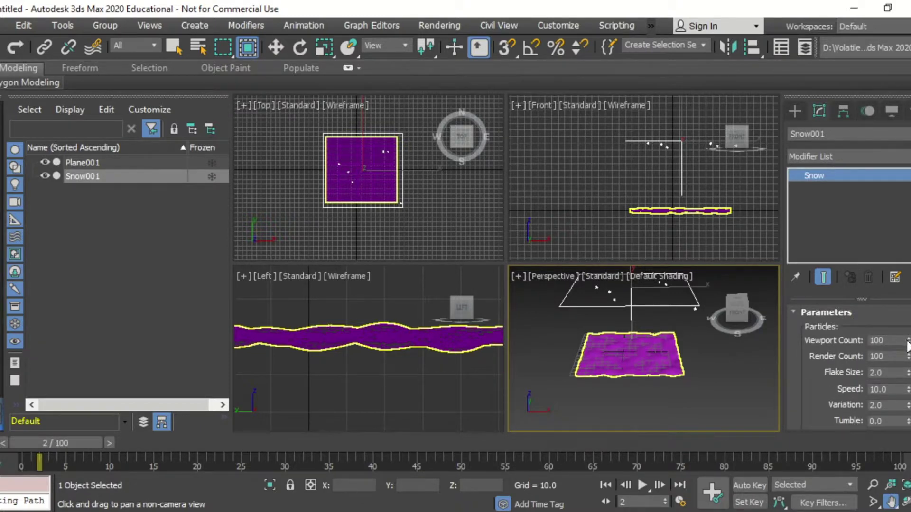
pyautogui.moveTo(908, 342); pyautogui.dragTo(898, 148)
pyautogui.write('50')
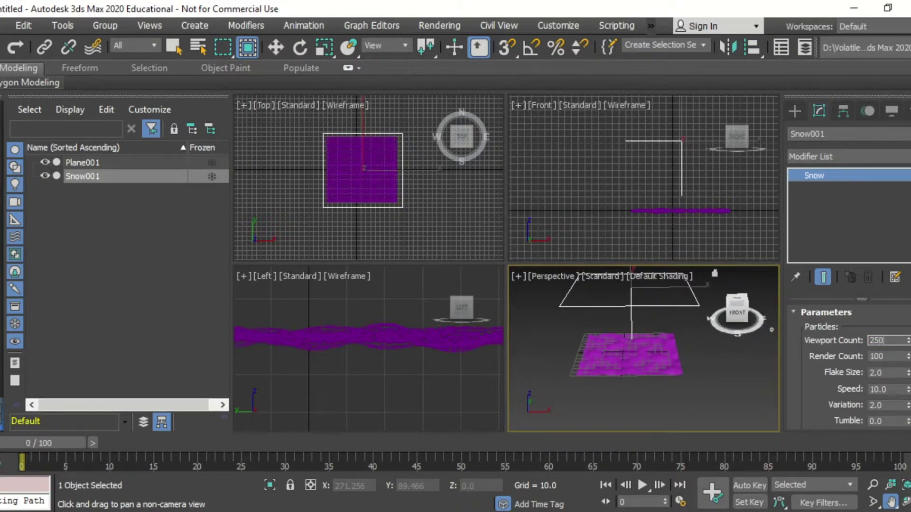
pyautogui.press('Tab')
pyautogui.write('25')
pyautogui.press('Tab')
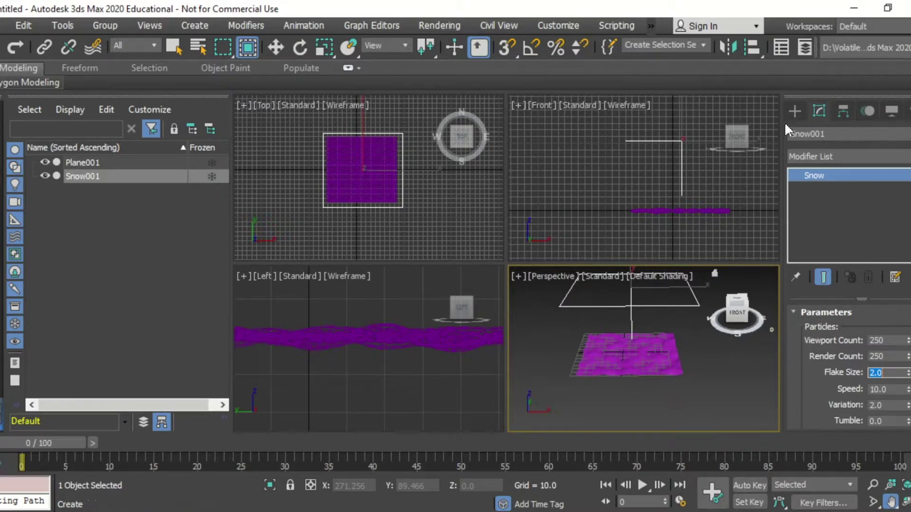
# - Create UDeflector001 from Space Warps > Deflectors beside the plane in the Top view
pyautogui.click(794, 113)
pyautogui.click(879, 133)
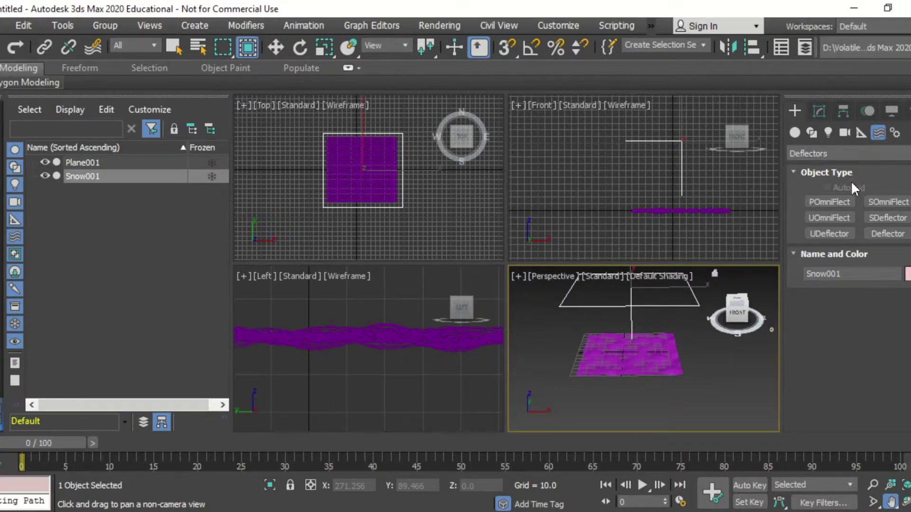
pyautogui.click(828, 233)
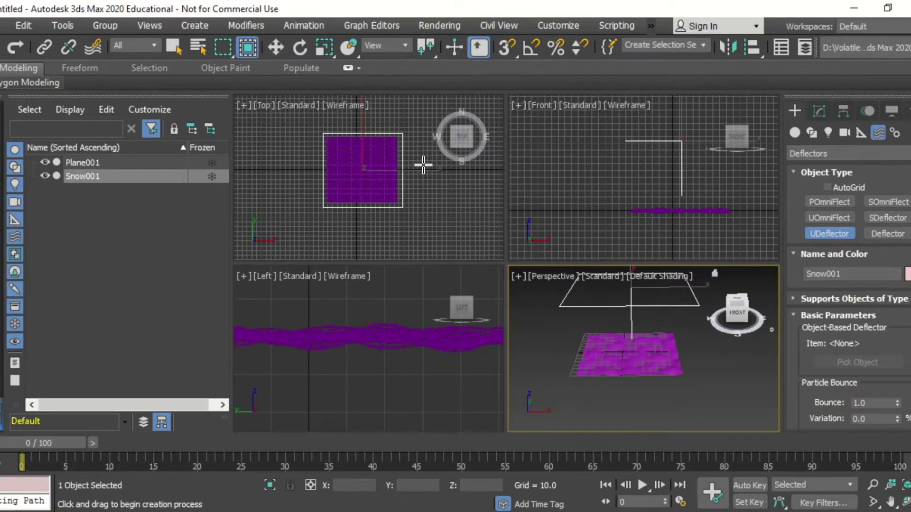
pyautogui.moveTo(423, 164); pyautogui.dragTo(432, 176)
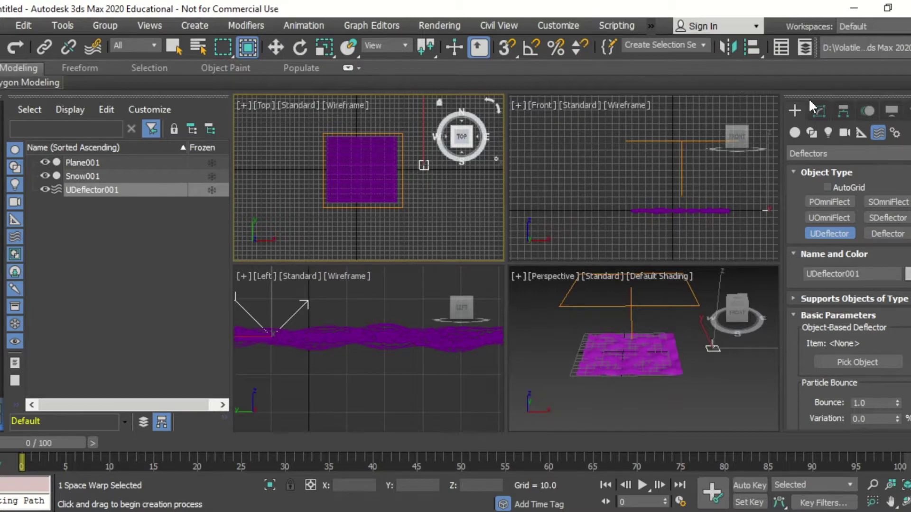
pyautogui.click(816, 112)
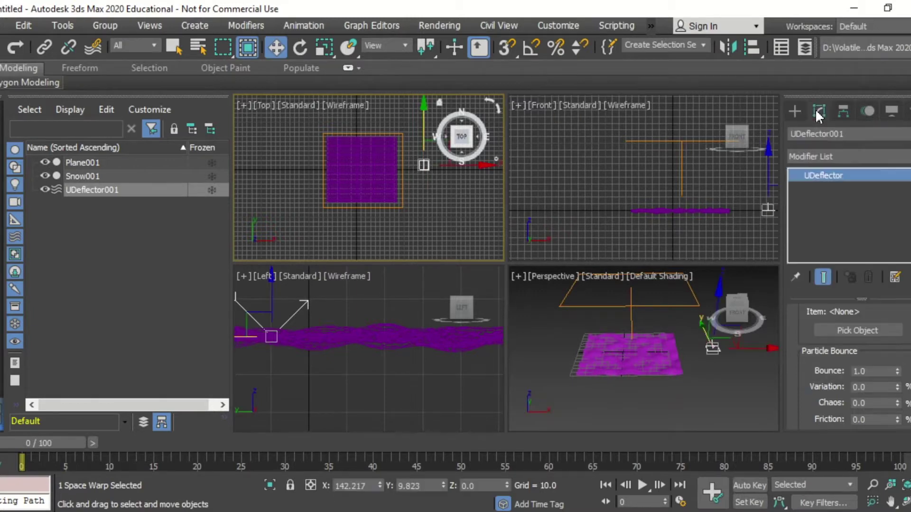
# - Pick Plane001 as UDeflector001's surface, bind Snow001 to the deflector, and preview the animation
pyautogui.click(852, 329)
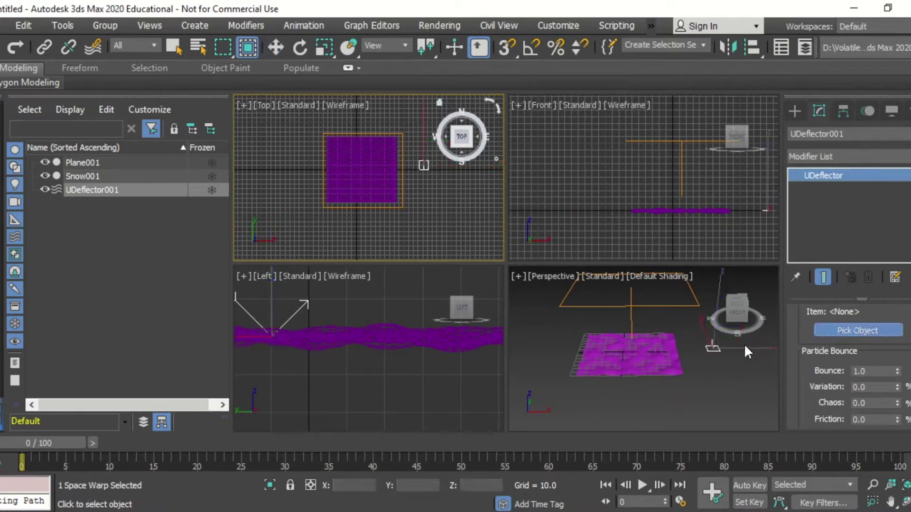
pyautogui.click(653, 367)
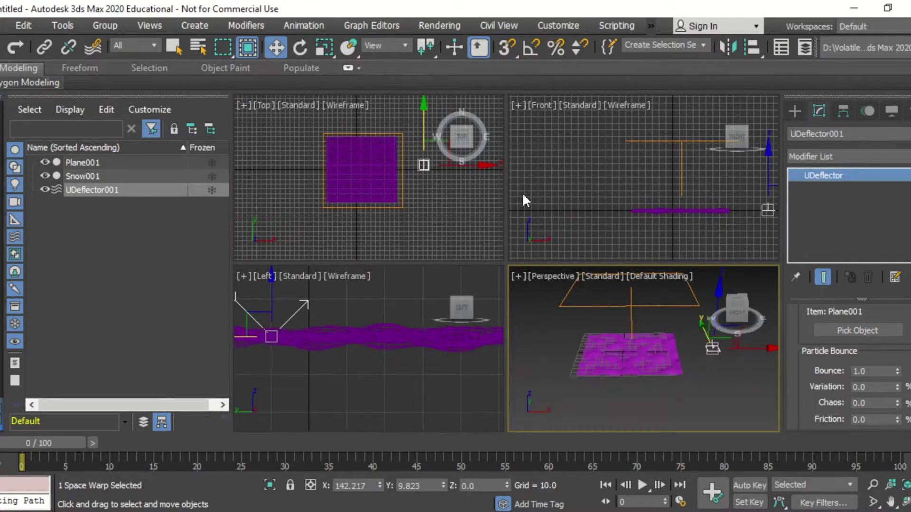
pyautogui.click(93, 47)
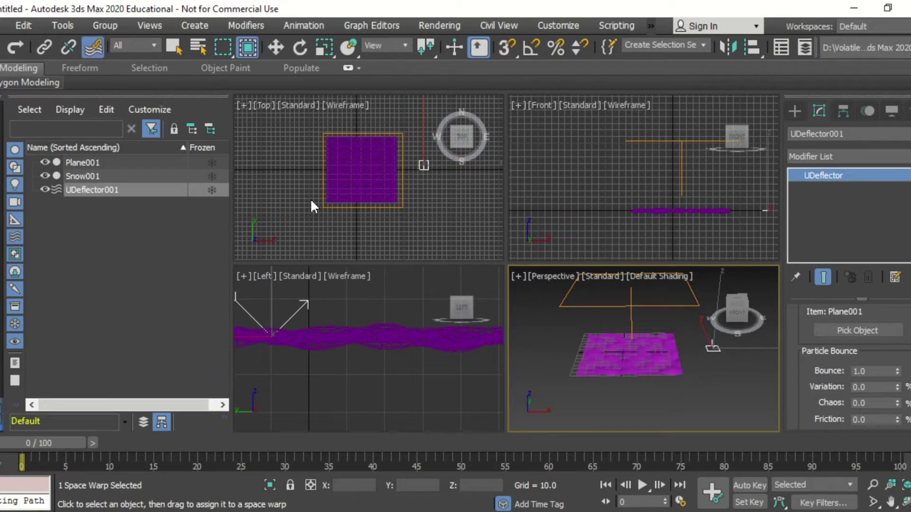
pyautogui.moveTo(631, 305); pyautogui.dragTo(716, 351)
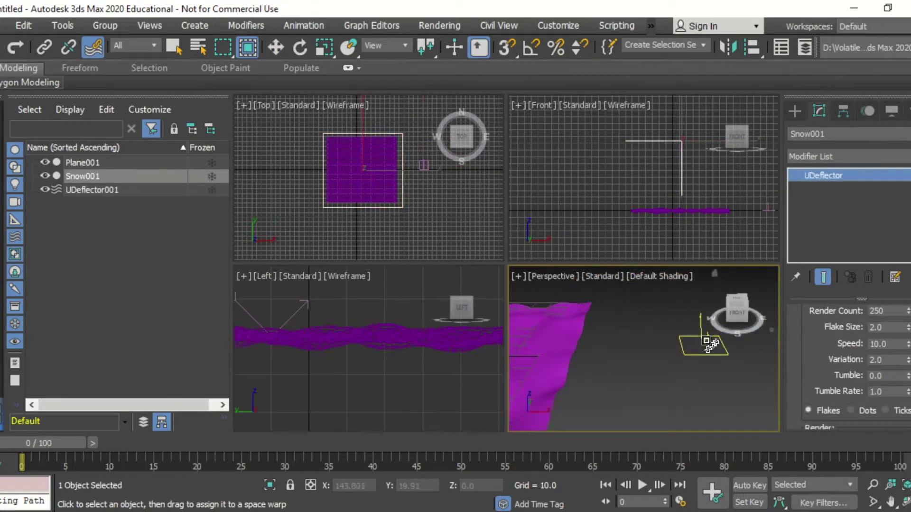
pyautogui.click(701, 363)
pyautogui.moveTo(698, 359); pyautogui.dragTo(635, 295)
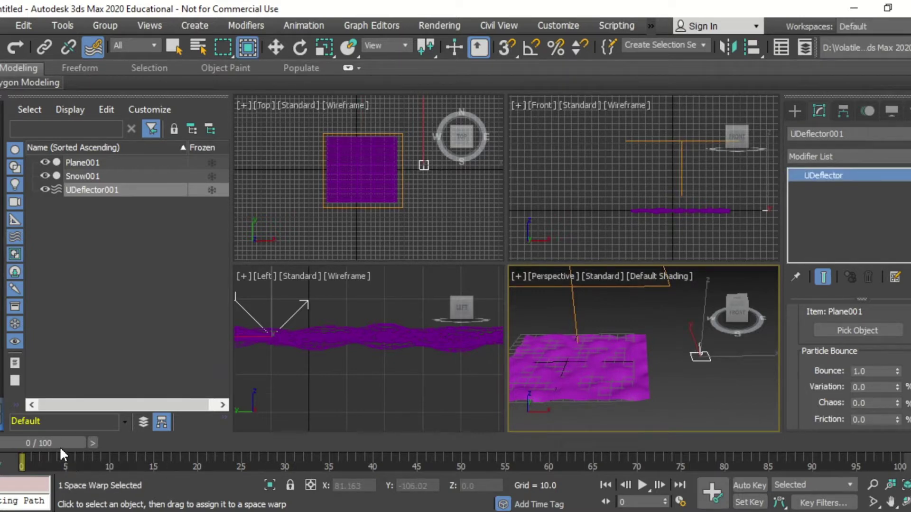
pyautogui.moveTo(56, 441); pyautogui.dragTo(720, 456)
pyautogui.moveTo(844, 439); pyautogui.dragTo(901, 443)
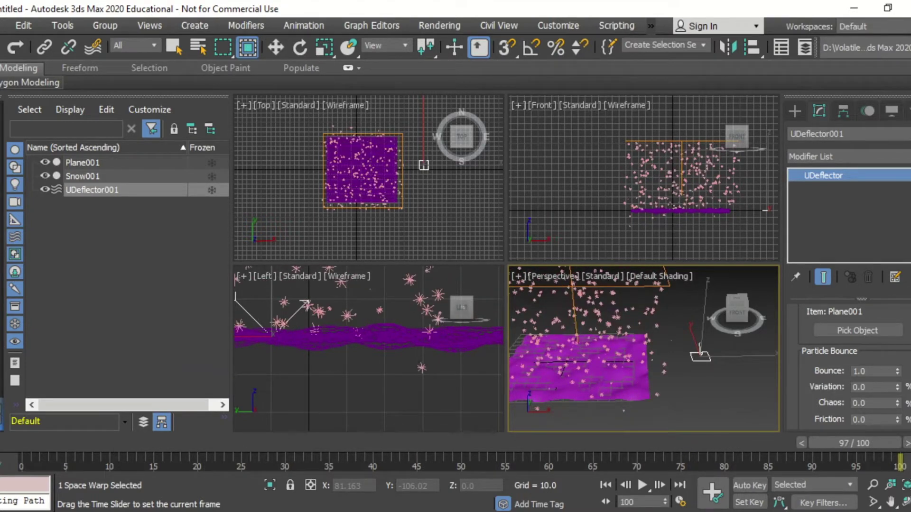
# - Set the UDeflector's Bounce to 0 and preview the snow from frame 0
pyautogui.click(93, 47)
pyautogui.press('Home')
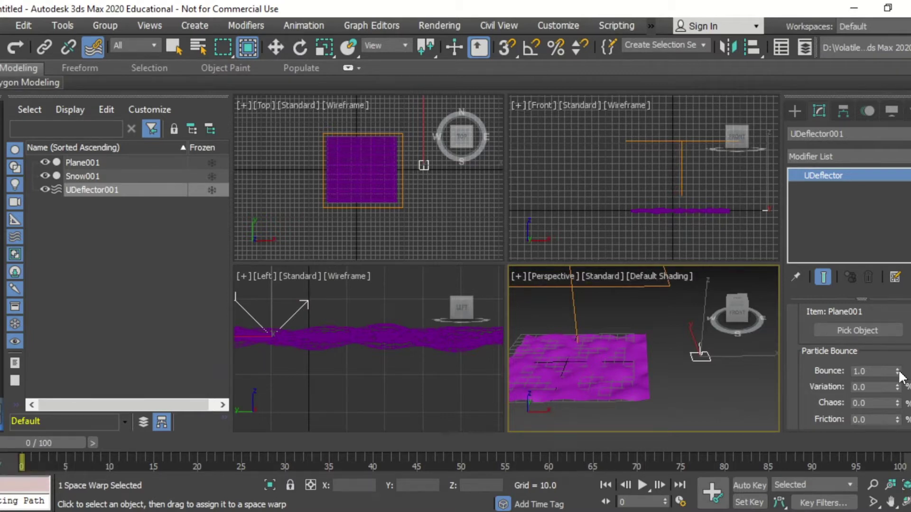
pyautogui.doubleClick(877, 371)
pyautogui.write('0')
pyautogui.press('Return')
pyautogui.moveTo(22, 443); pyautogui.dragTo(845, 422)
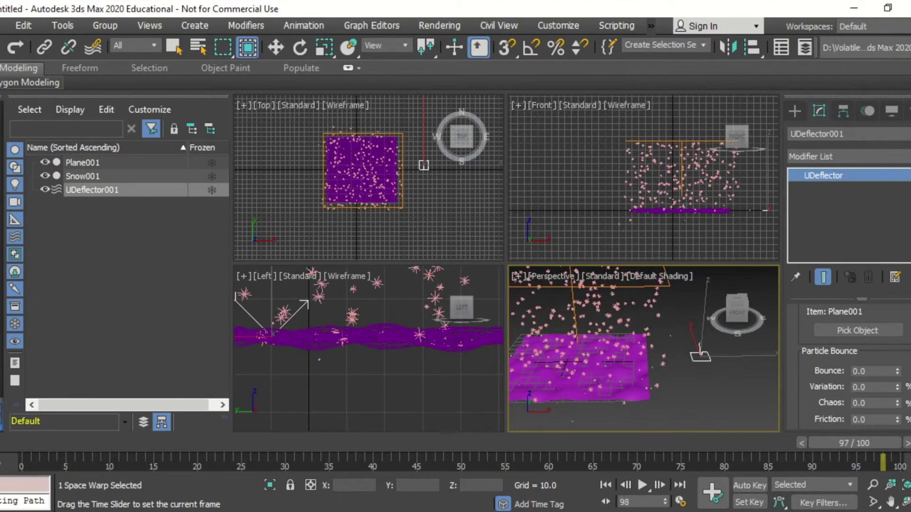
pyautogui.press('Home')
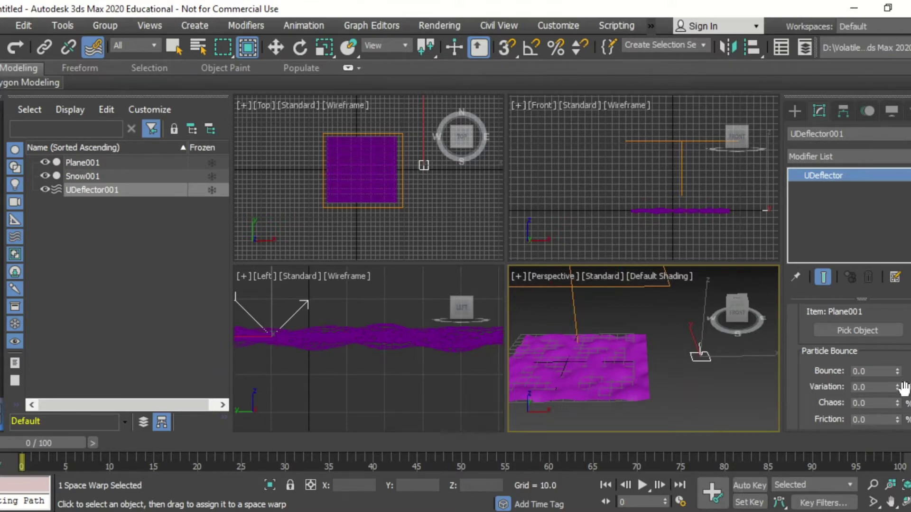
# - Set Friction to 100 and preview the snow settling on the plane
pyautogui.scroll(-1, 901, 386)
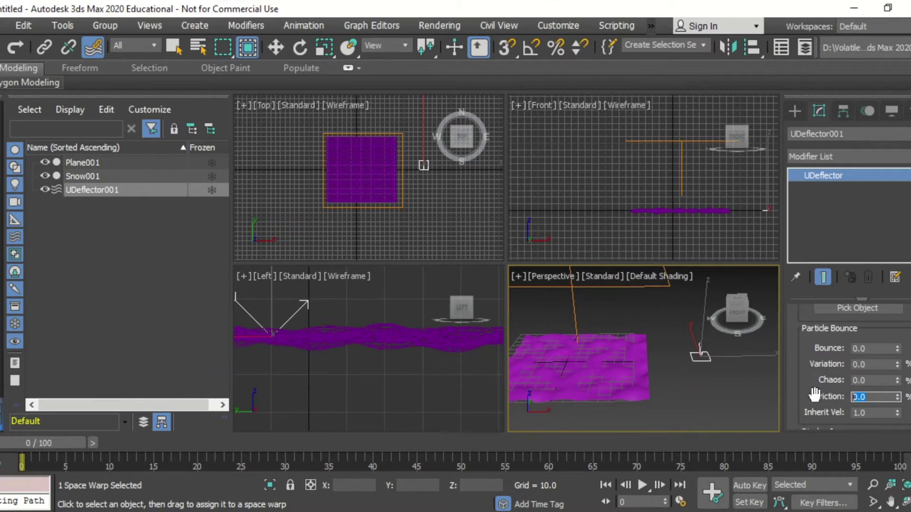
pyautogui.write('100')
pyautogui.press('Return')
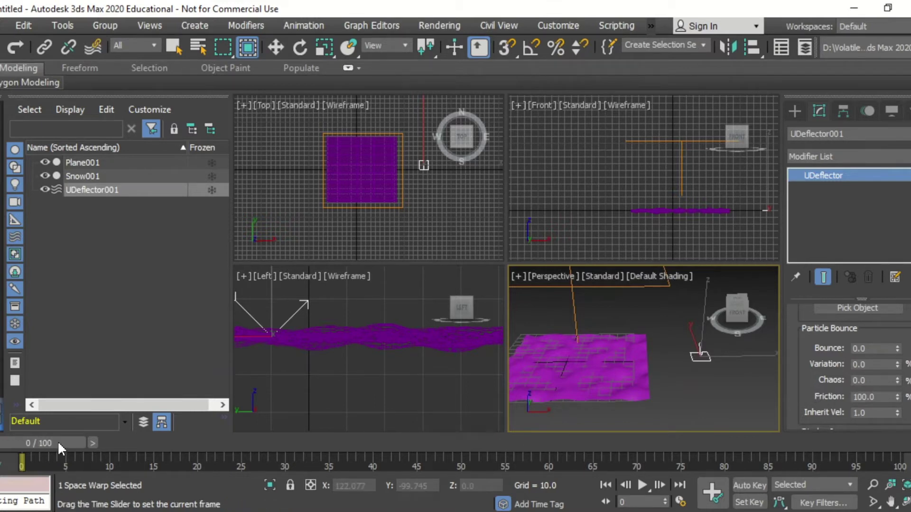
pyautogui.moveTo(58, 440); pyautogui.dragTo(820, 431)
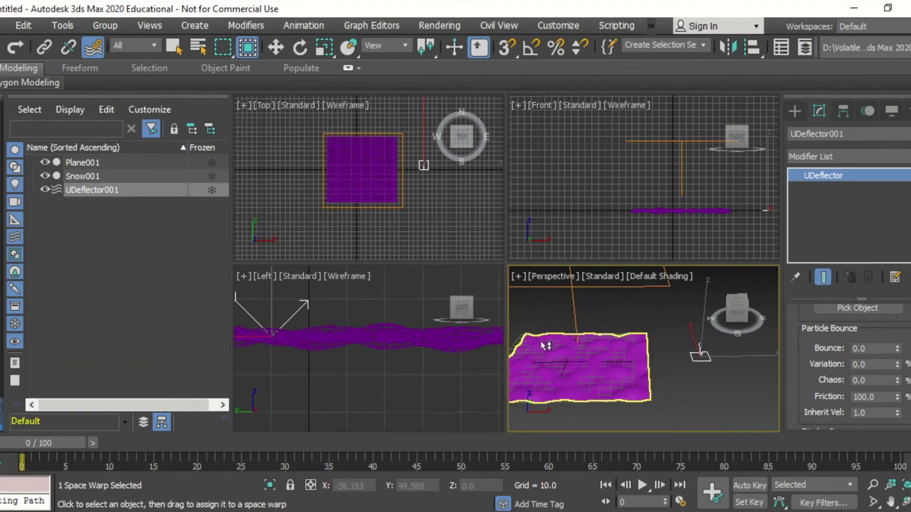
# - Zoom and orbit the Perspective view to inspect the snow settling on the purple plane
pyautogui.scroll(3, 542, 340)
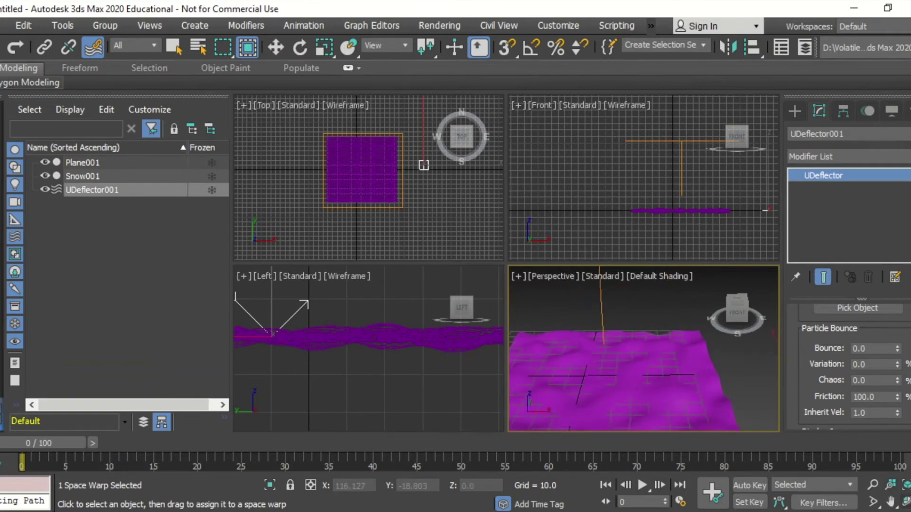
pyautogui.click(905, 501)
pyautogui.moveTo(612, 365)
pyautogui.mouseDown()
pyautogui.moveTo(634, 327)
pyautogui.moveTo(654, 337)
pyautogui.moveTo(644, 321)
pyautogui.moveTo(681, 336)
pyautogui.moveTo(646, 342)
pyautogui.moveTo(654, 345)
pyautogui.moveTo(640, 359)
pyautogui.moveTo(610, 362)
pyautogui.moveTo(619, 367)
pyautogui.mouseUp()
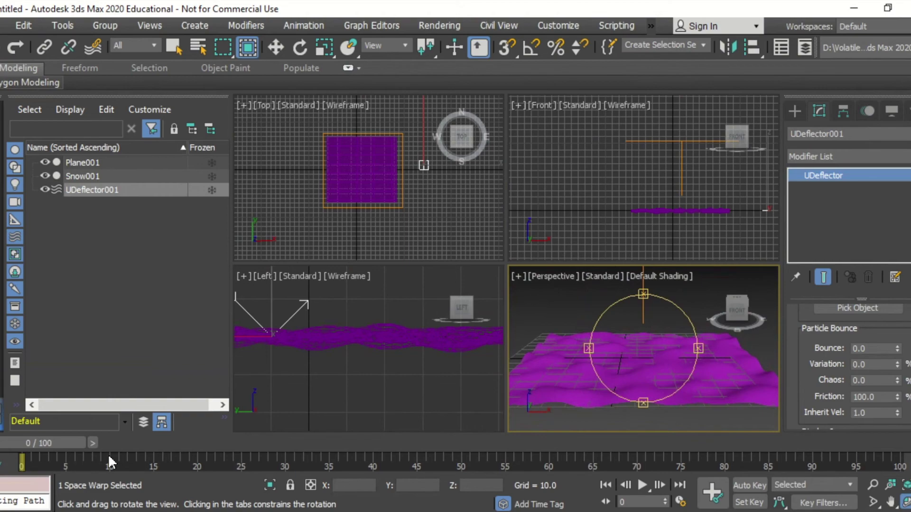